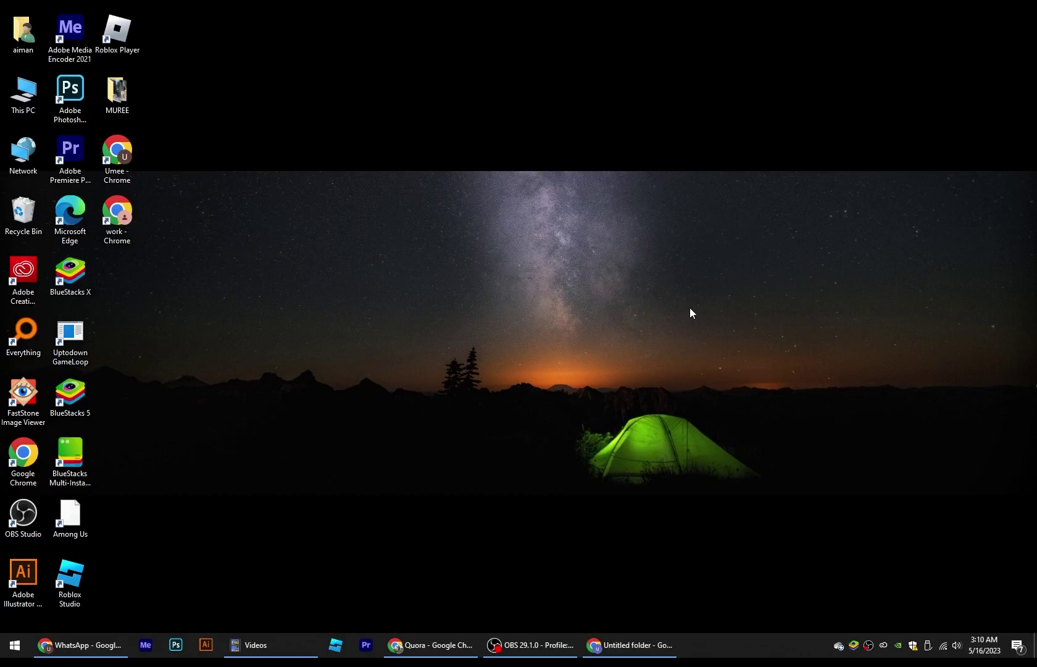
Bring the Chrome window with the Quora home feed to the front.
key(alt+Tab)
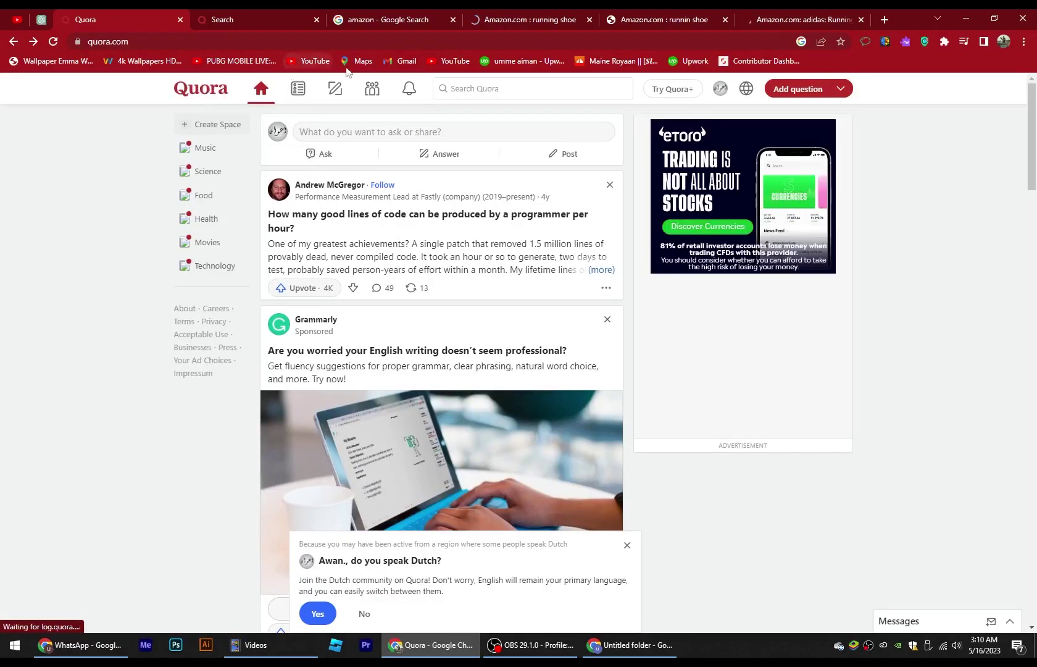
Search Quora for 'running shoe' and copy the best running shoe brands question title.
click(464, 88)
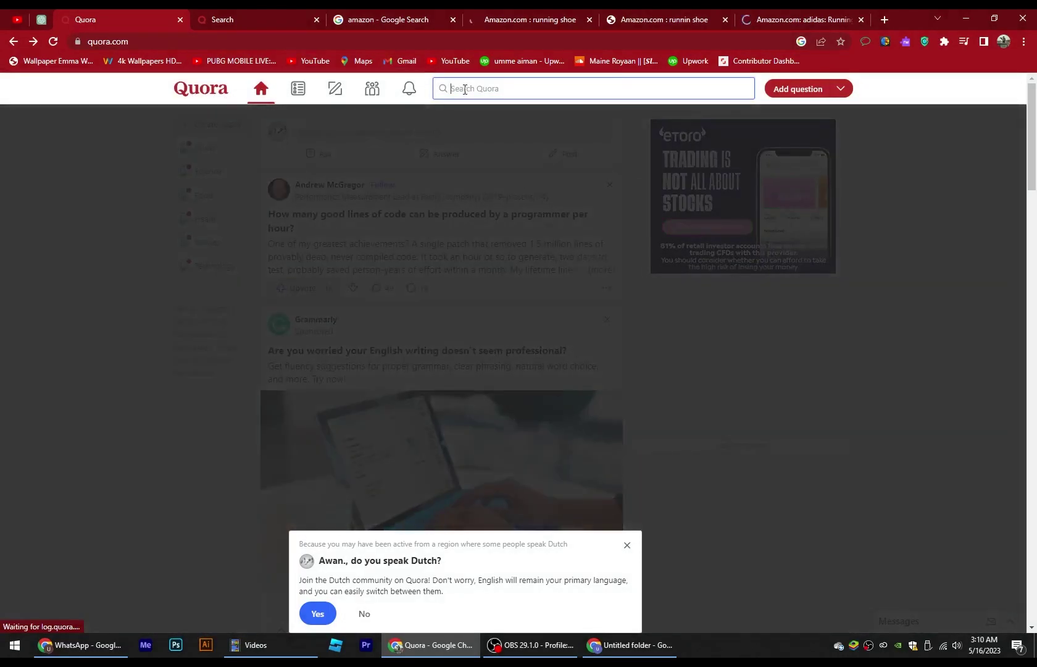
text(running)
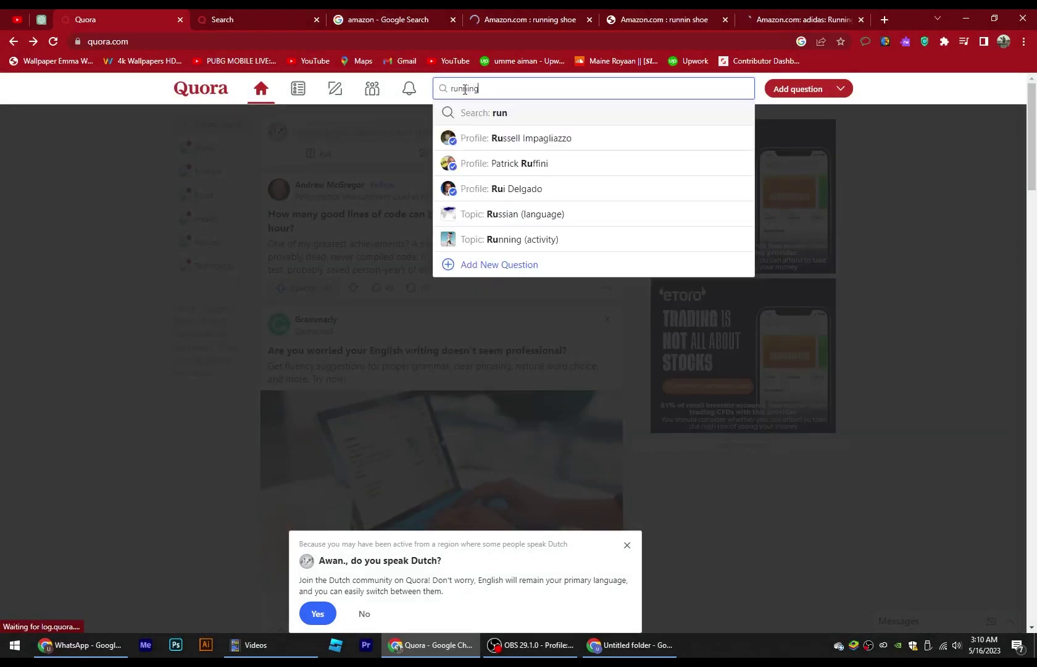
text( shoe)
key(Return)
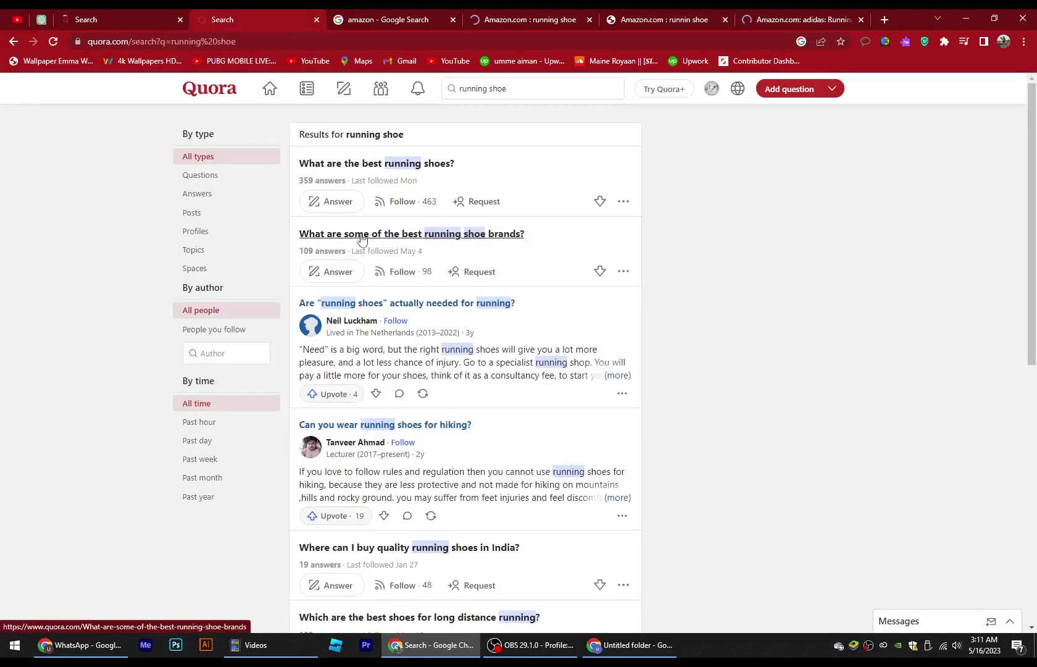
drag(299, 234, 500, 245)
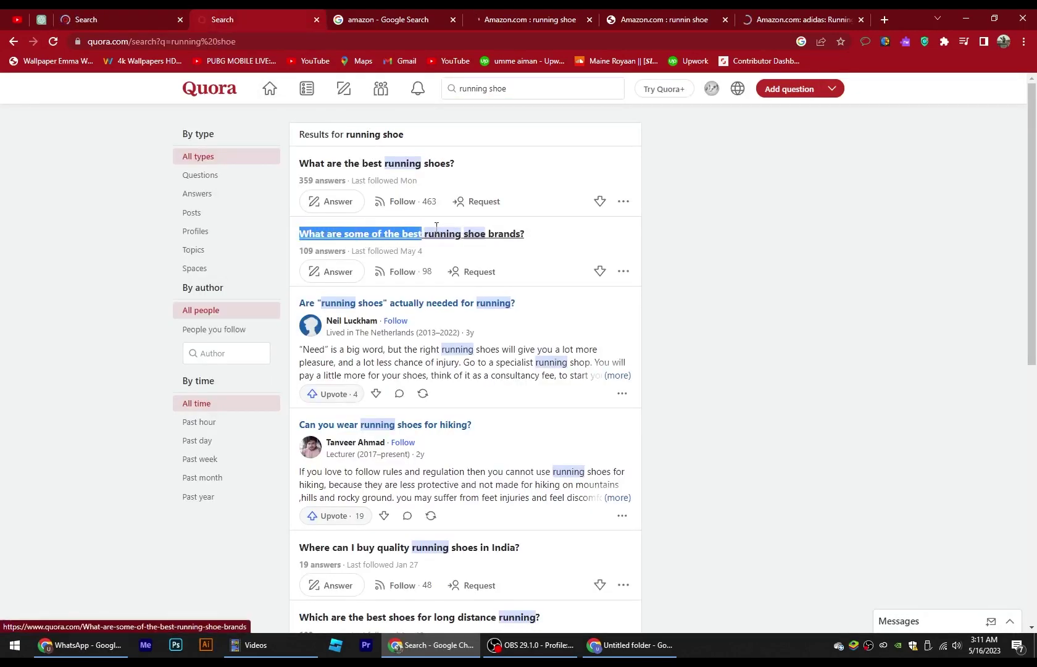
right_click(494, 237)
click(519, 344)
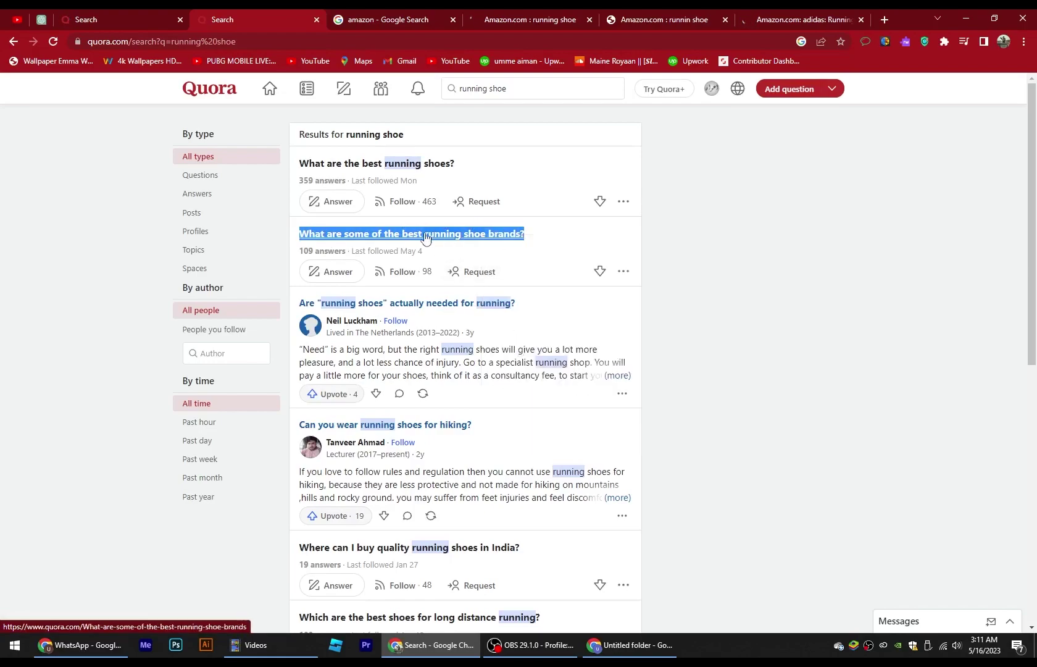
Select ChatGPT's full answer listing the top running shoe brands.
click(41, 19)
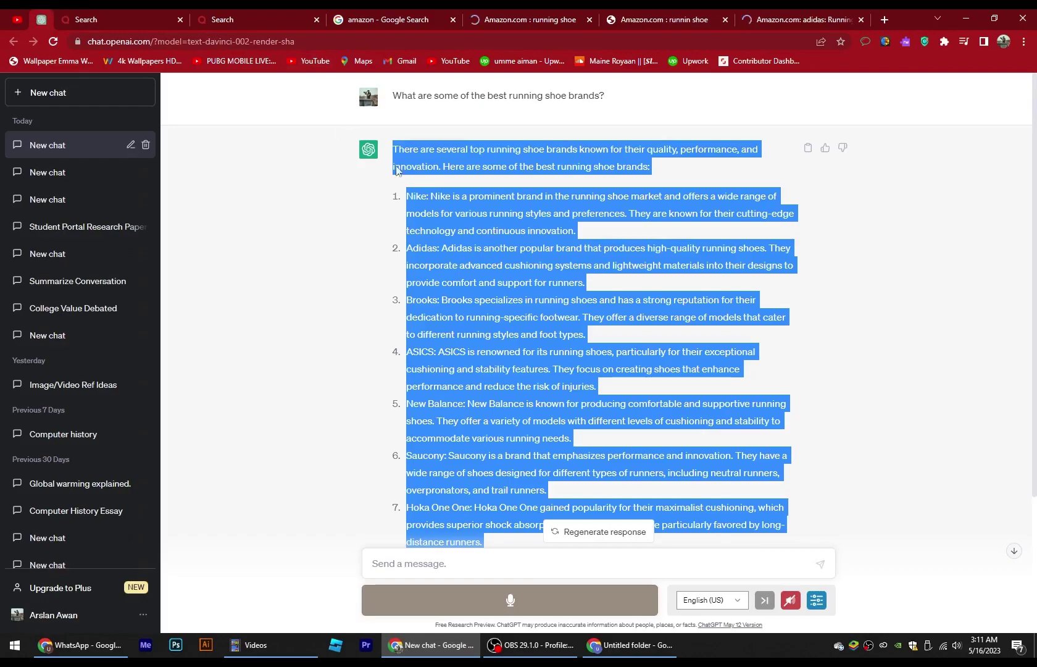
click(438, 91)
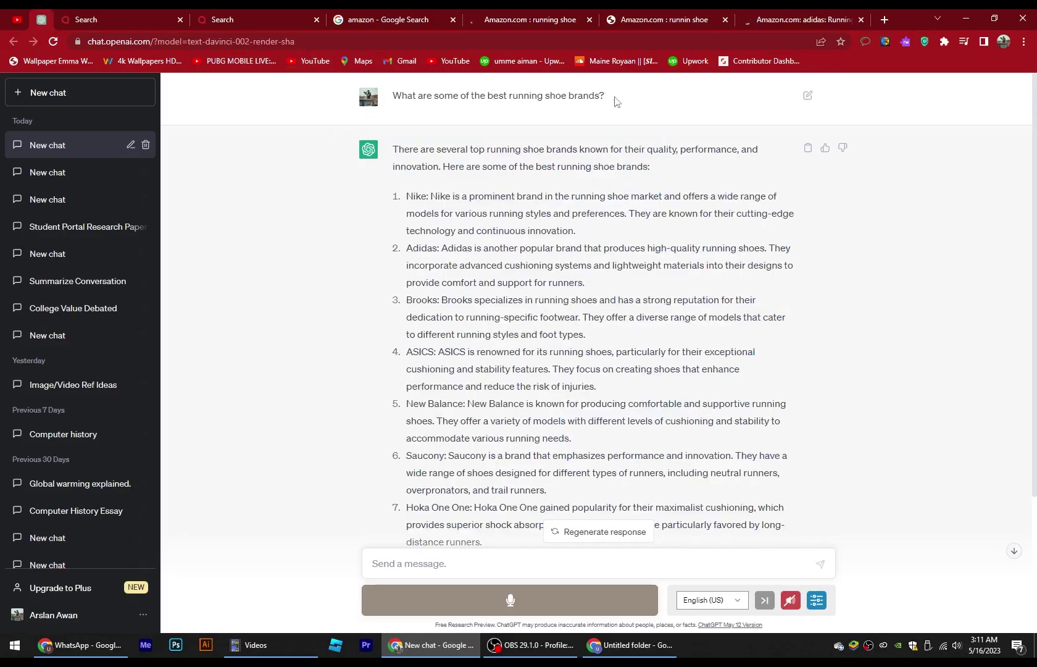
drag(614, 100, 387, 106)
click(436, 116)
scroll(470, 293, down, 3)
scroll(472, 294, up, 3)
drag(395, 144, 730, 561)
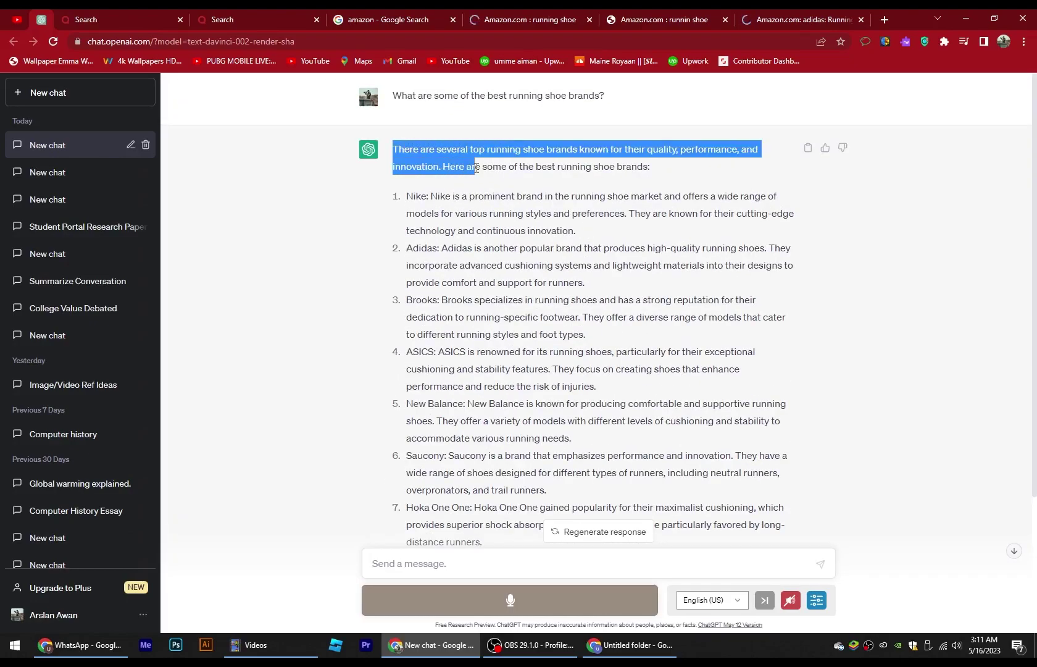
Paste the brands list into a new answer on the best running shoe brands question.
click(222, 19)
click(324, 272)
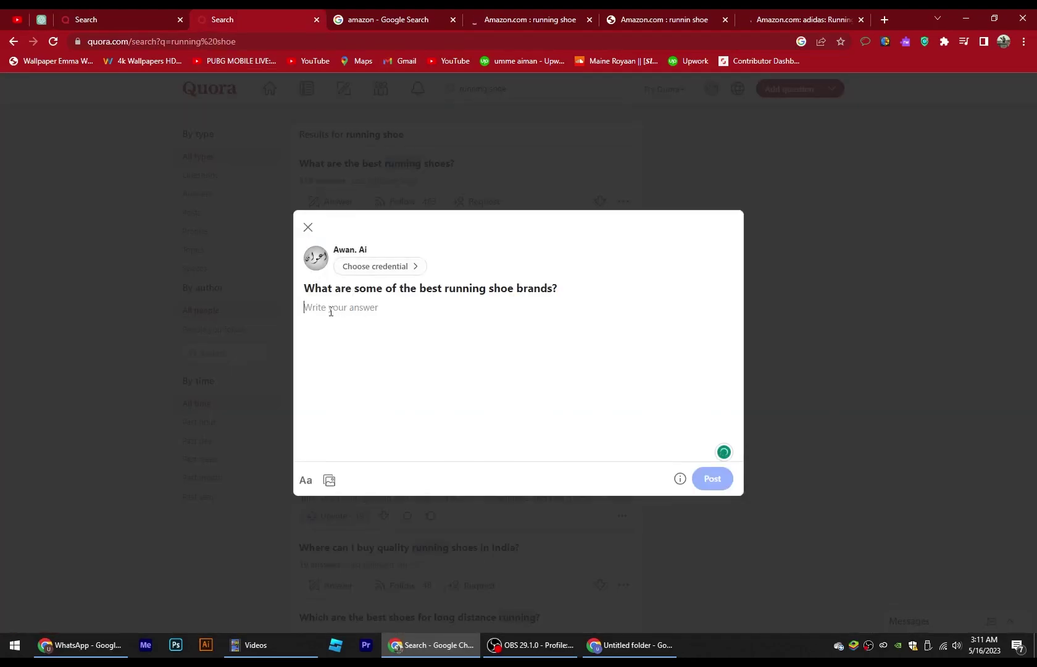
key(ctrl+v)
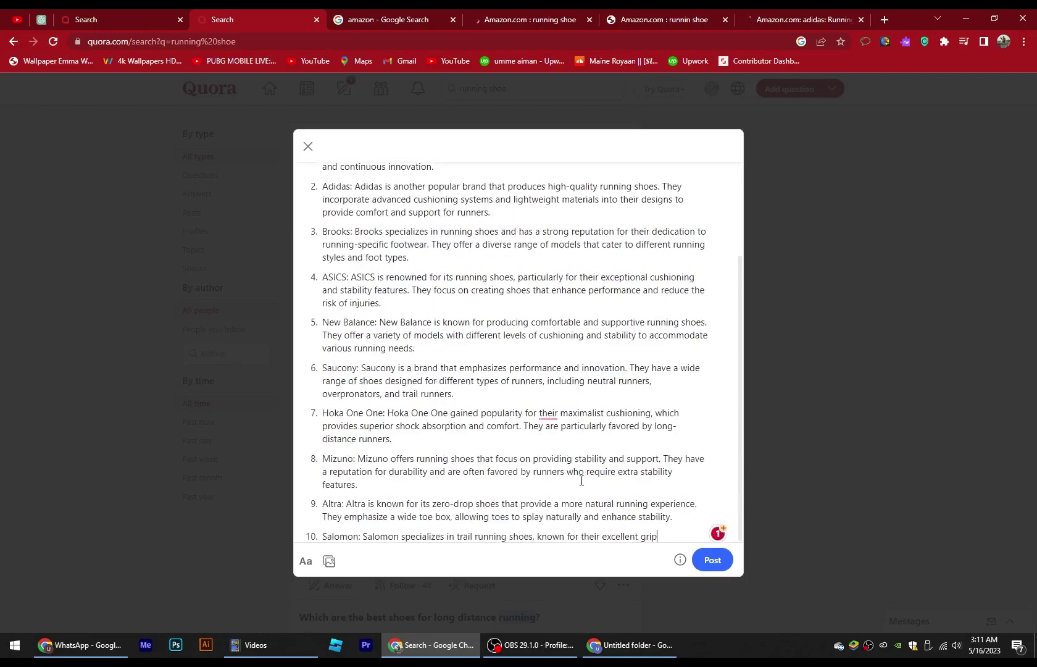
Copy the Amazon link for the adidas Men's Own The Run Tee.
click(532, 20)
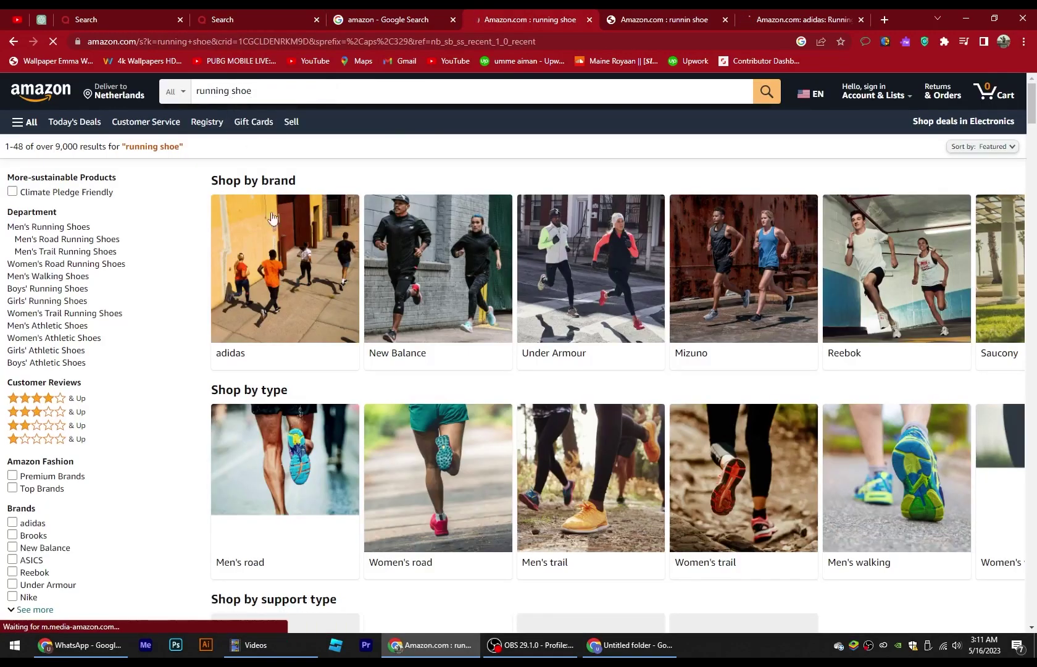
key(ctrl+Tab)
key(ctrl+Tab)
right_click(112, 297)
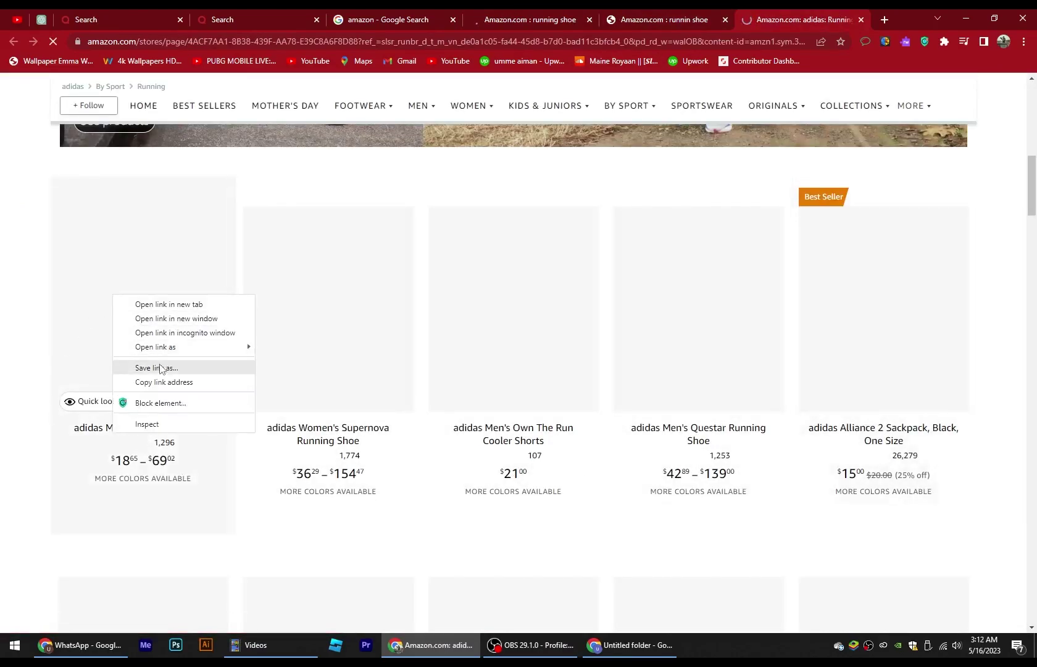
click(164, 385)
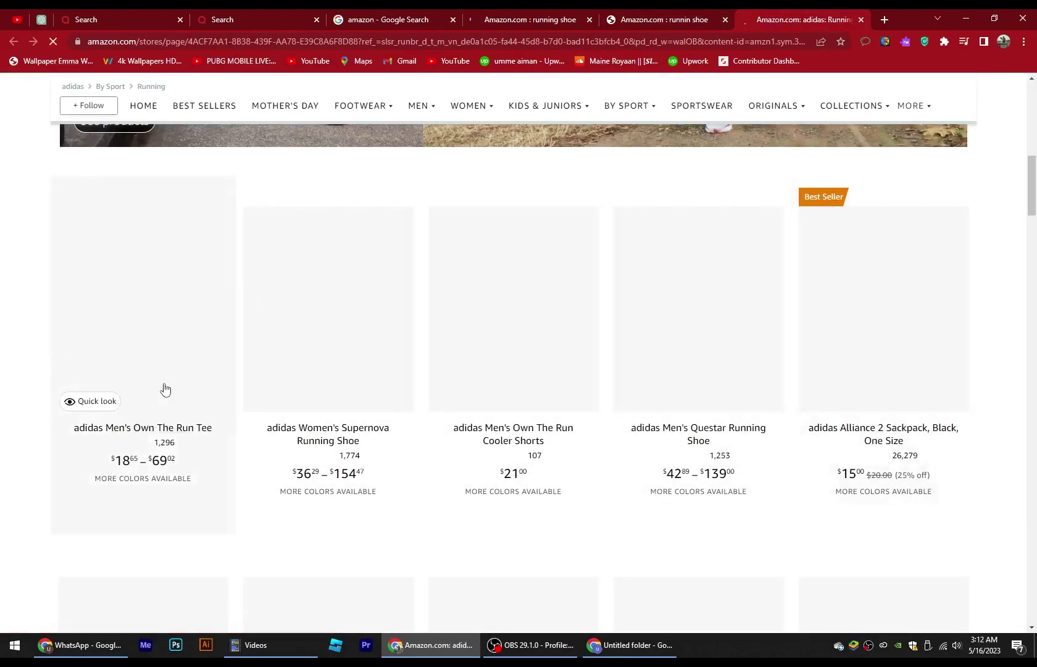
Paste the adidas tee Amazon link after item 10 of the answer and post it.
click(203, 11)
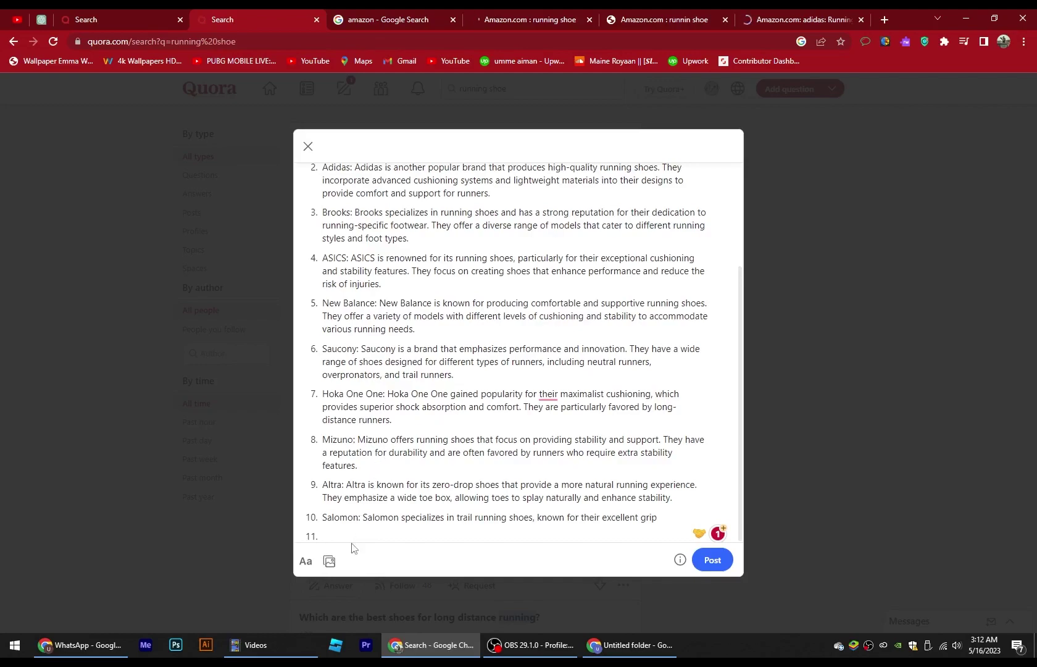
scroll(388, 535, up, 1)
scroll(388, 534, up, 3)
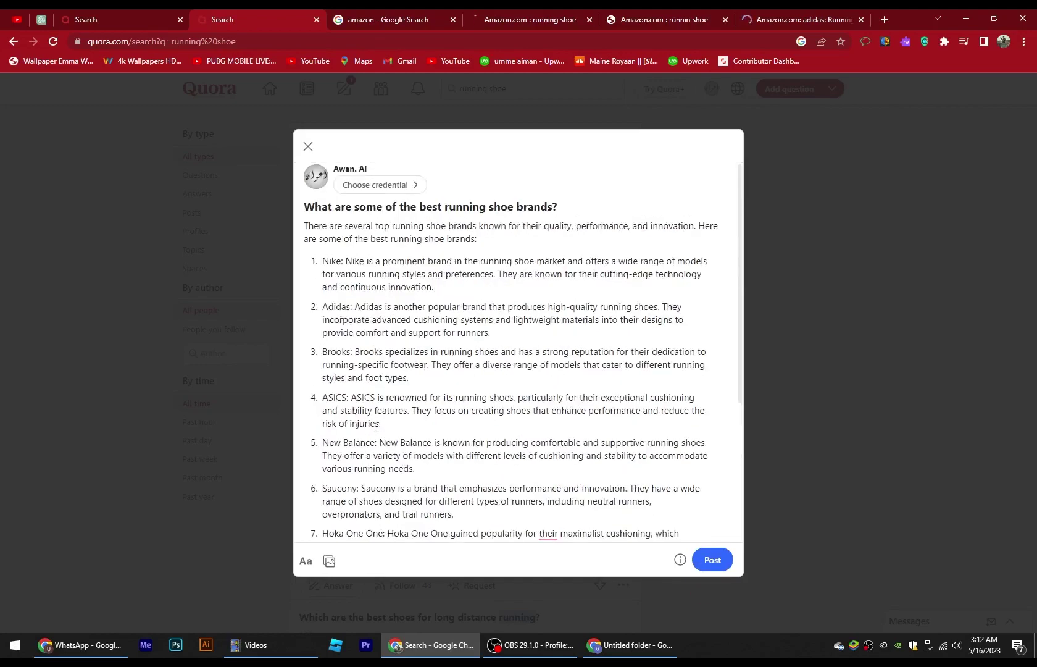
scroll(386, 475, down, 3)
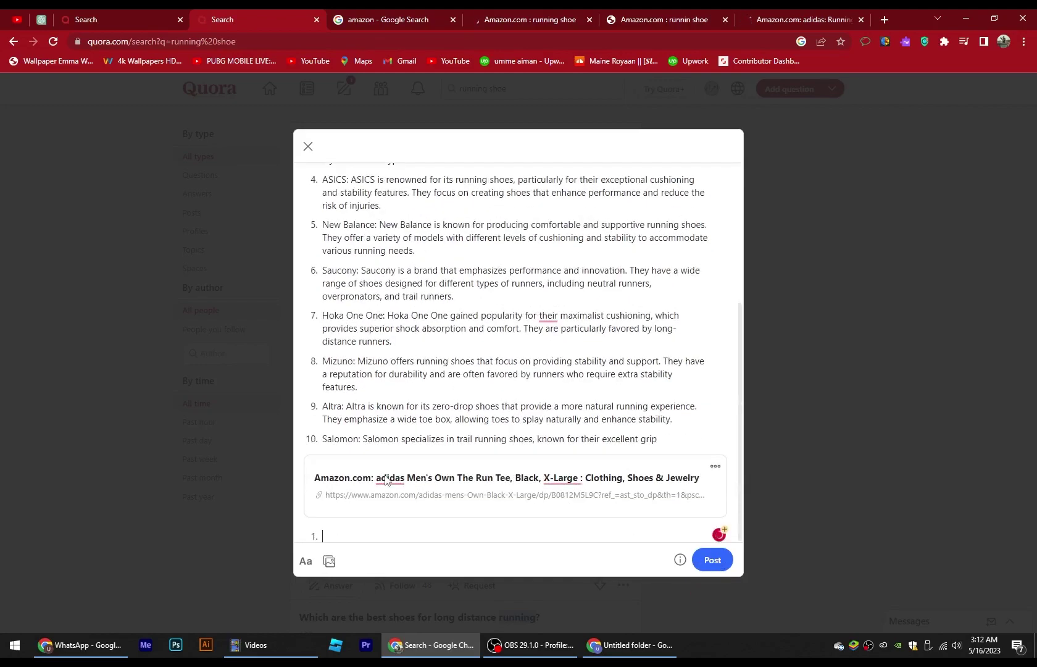
right_click(360, 530)
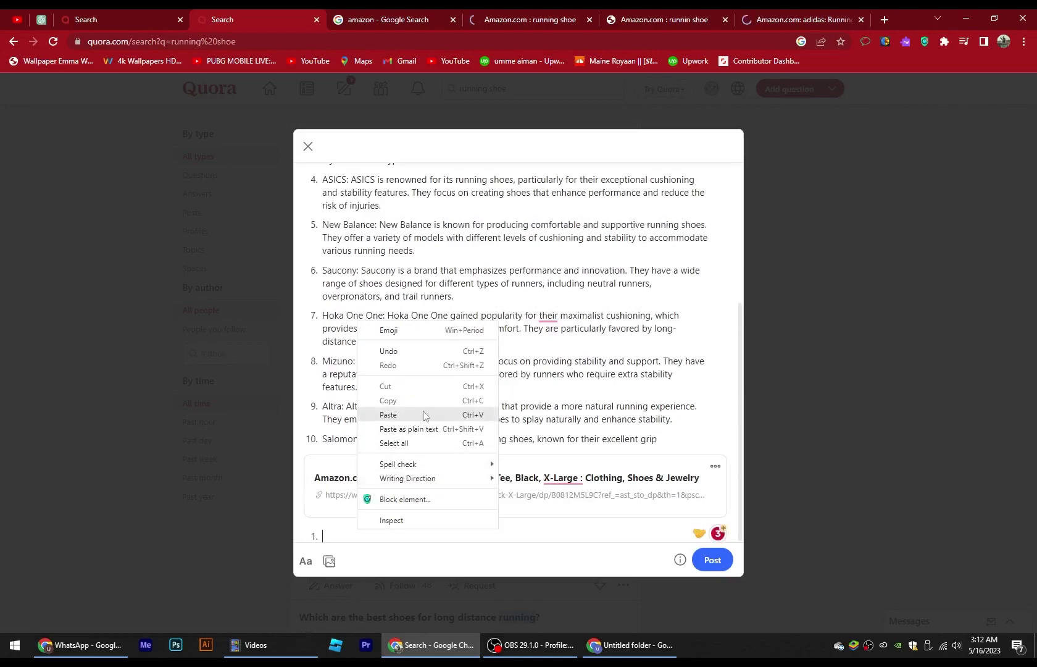
click(425, 415)
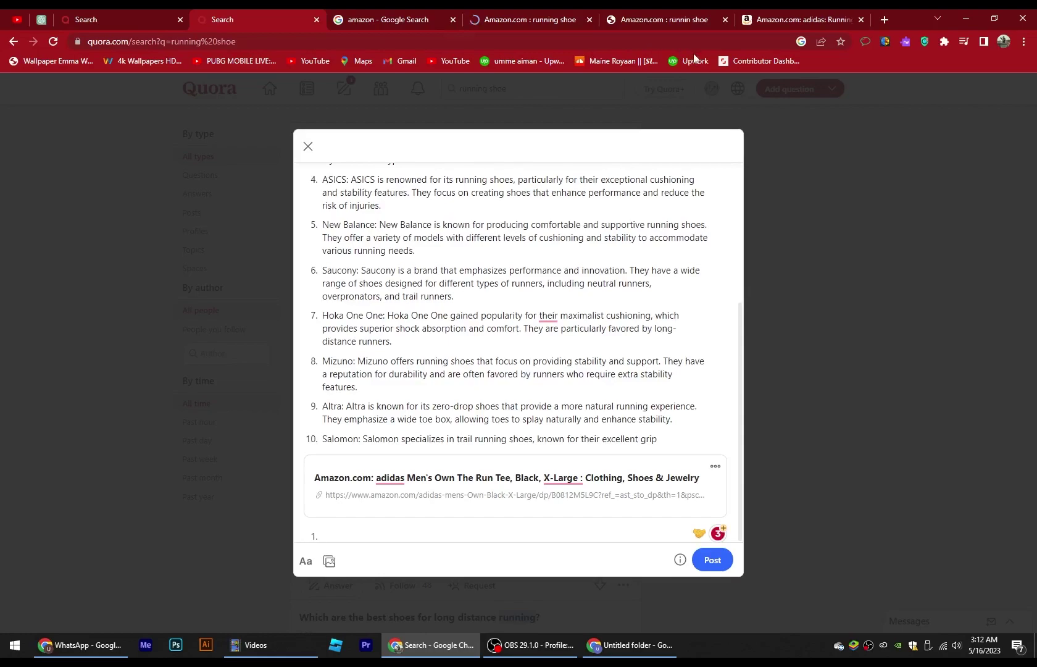
click(712, 561)
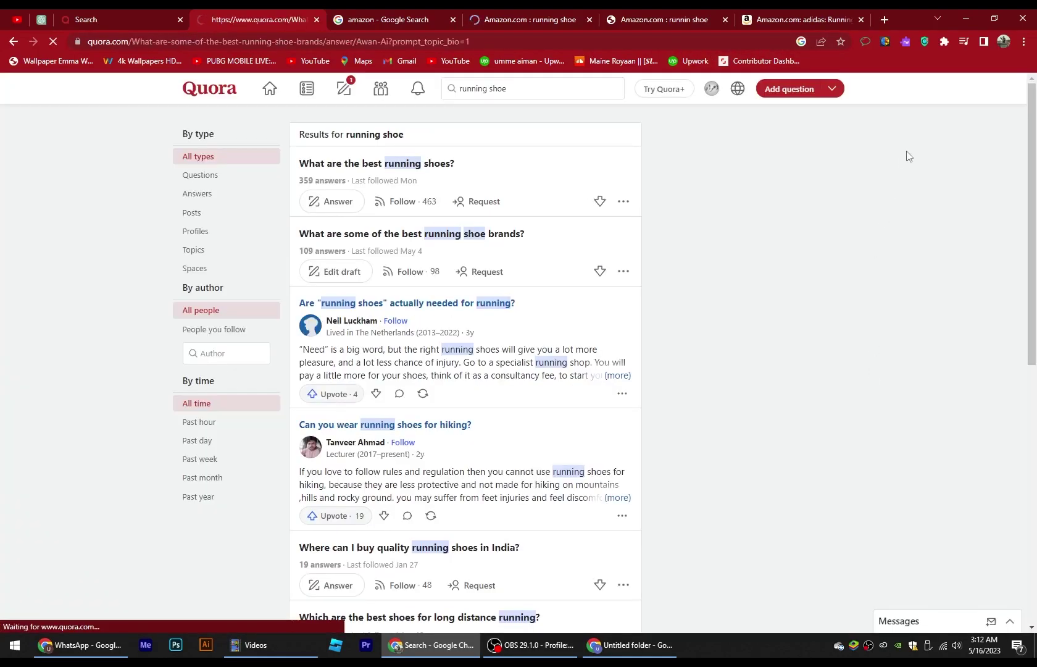